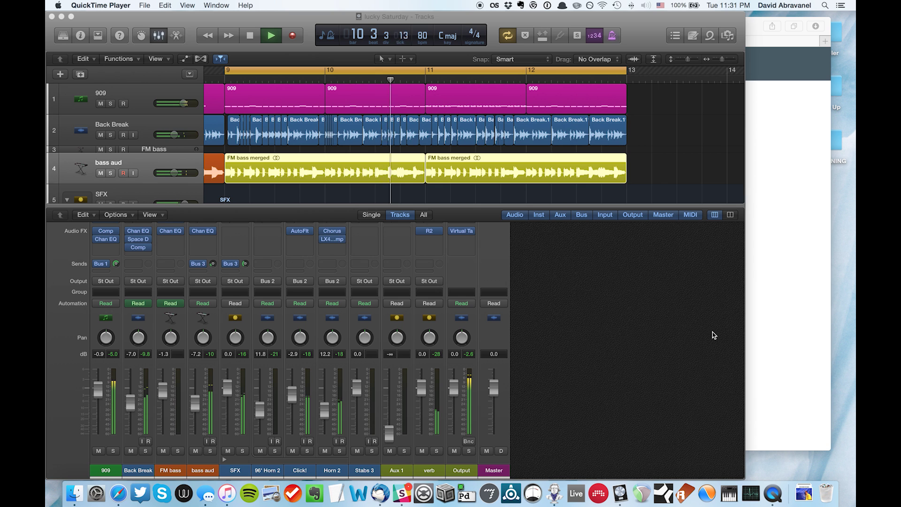
Show the Logic project folder beside the lucky Saturday session, with Gobbler's publish panel available.
left_click(775, 310)
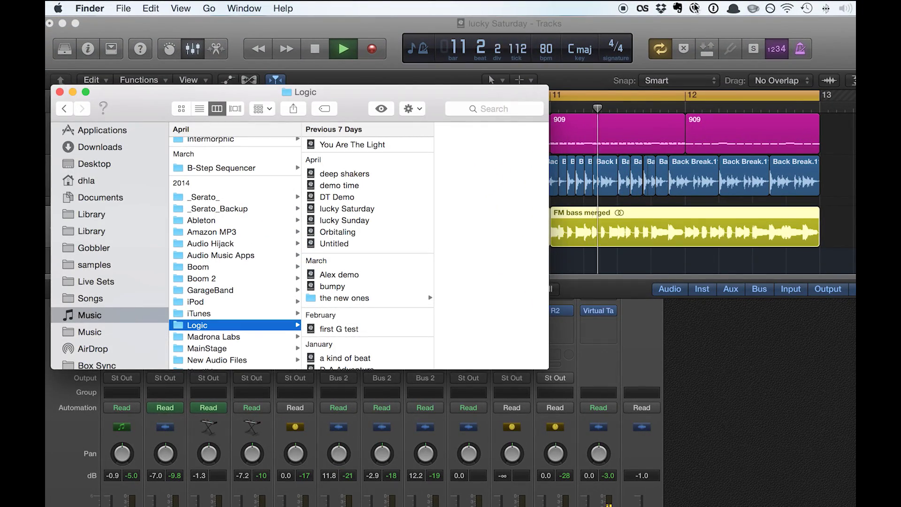
left_click(694, 9)
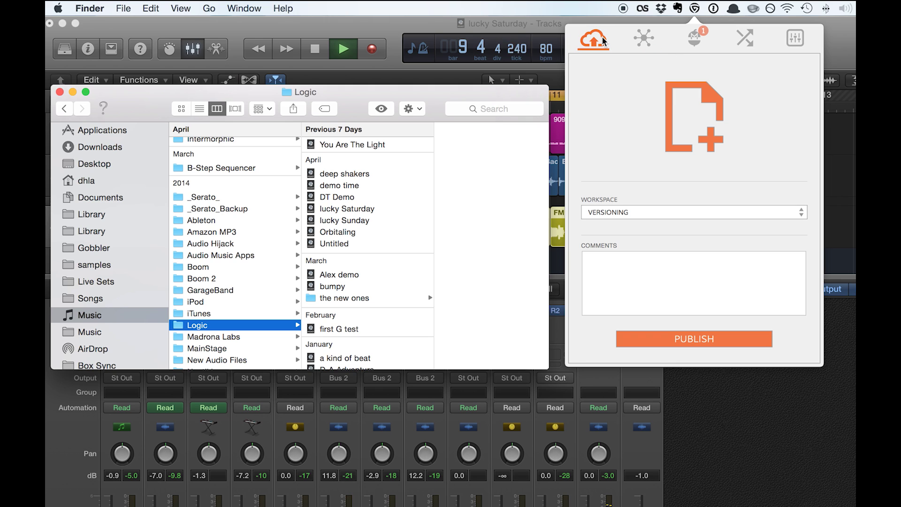
Drop You Are The Light onto Gobbler's Publish panel, cancel the file chooser, and view workspaces.
left_click(369, 146)
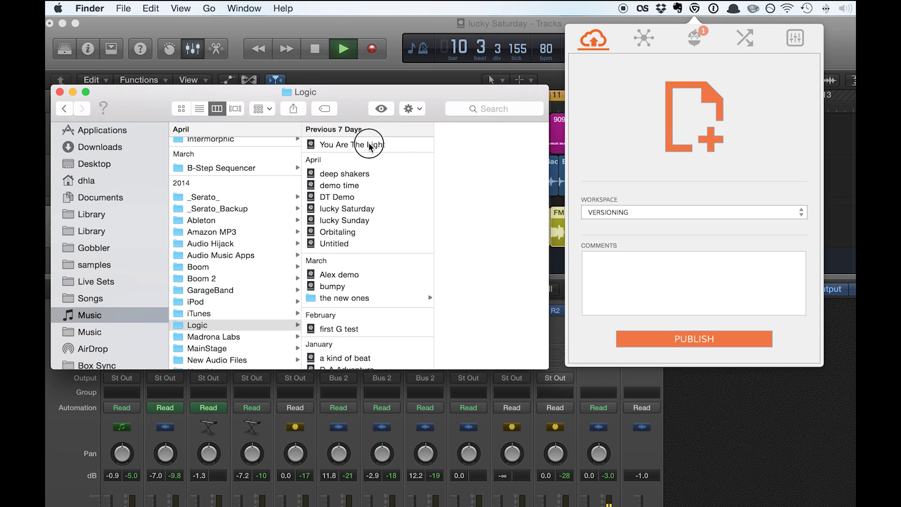
mouse_move(369, 147)
left_mouse_down()
mouse_move(695, 112)
mouse_move(392, 145)
mouse_move(697, 131)
left_mouse_up()
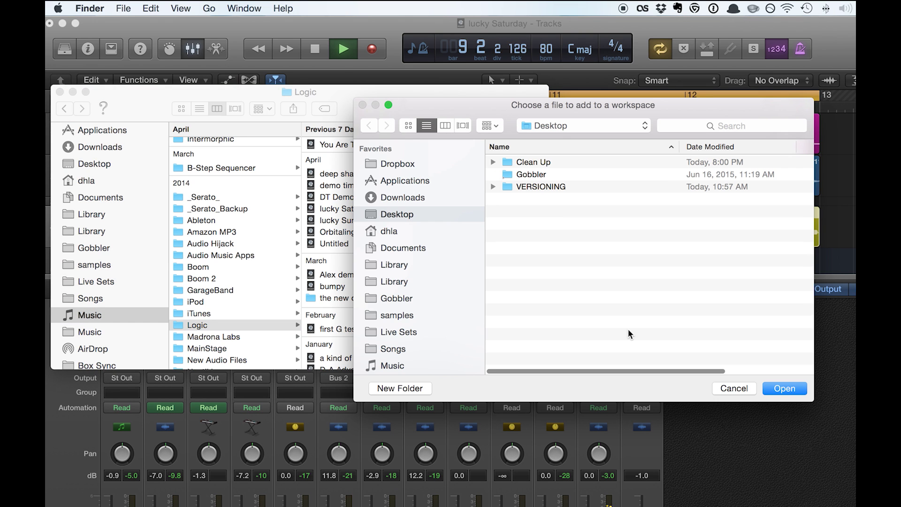
left_click(739, 389)
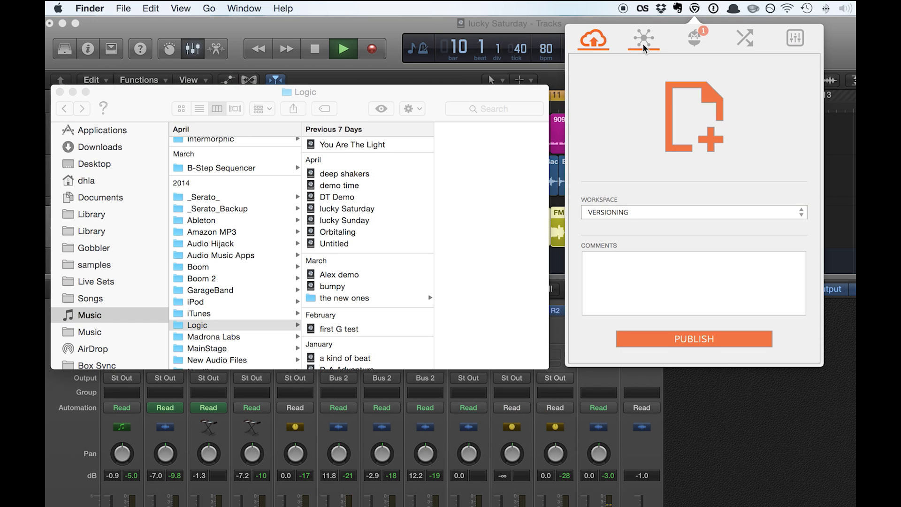
left_click(645, 48)
Publish deep shakers to the Light workspace with a comment calling it a new track.
mouse_move(358, 144)
left_mouse_down()
mouse_move(683, 114)
mouse_move(357, 144)
mouse_move(684, 23)
left_mouse_up()
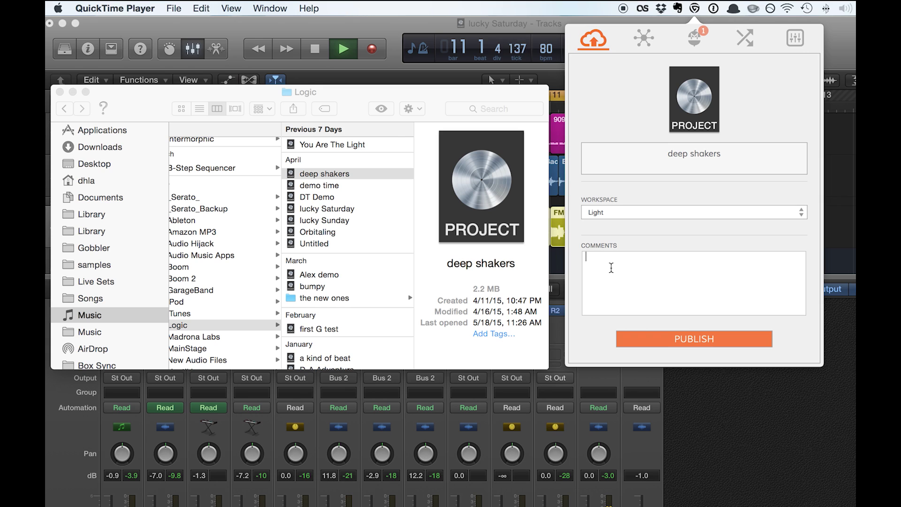
type("this is a new tr")
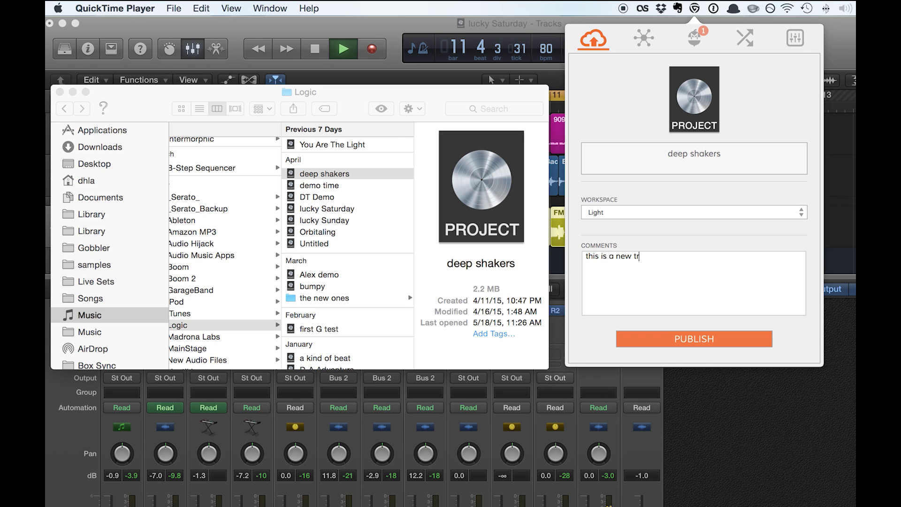
type("ack")
left_click(651, 335)
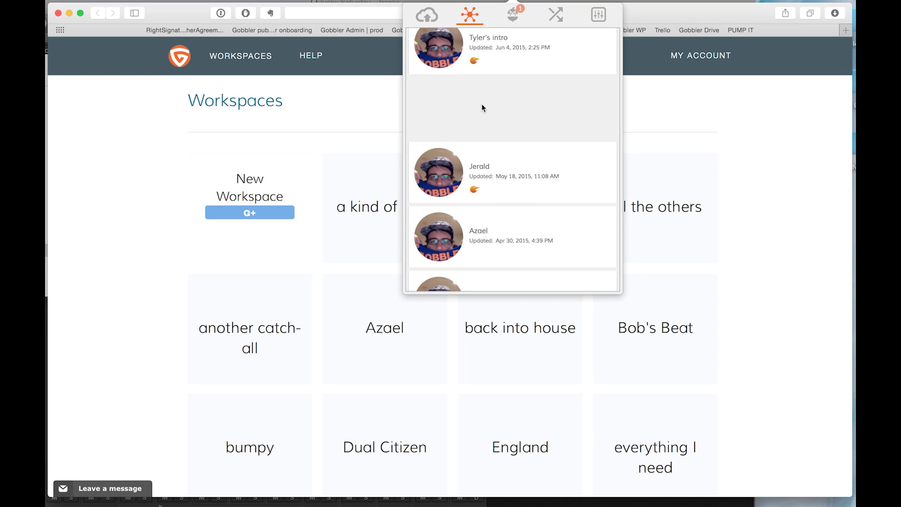
left_click(482, 107)
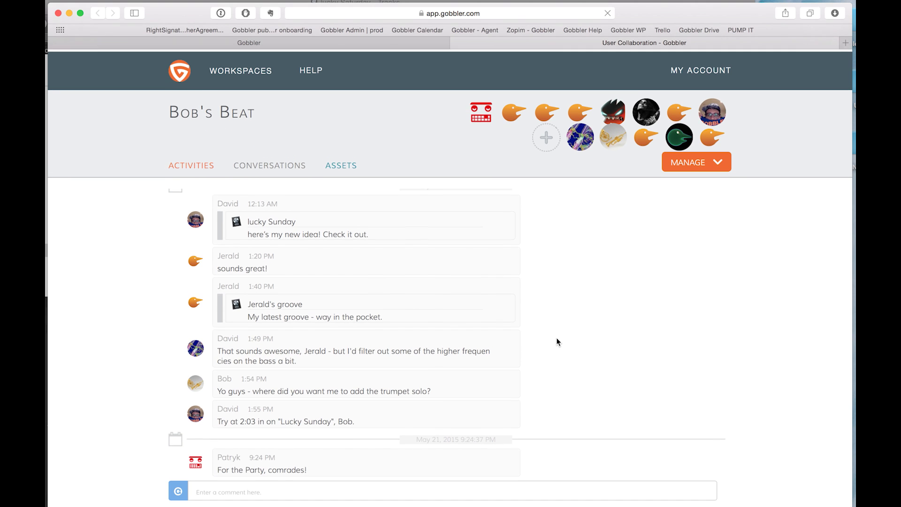
Check Bob's Beat collaborators, then list its assets and open Bob's Beat.song's versions.
left_click(694, 149)
left_click(692, 176)
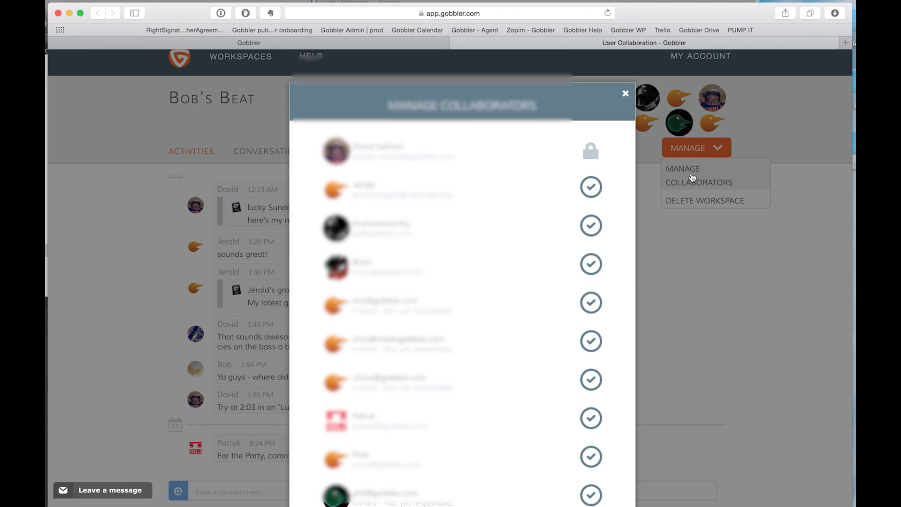
left_click(625, 94)
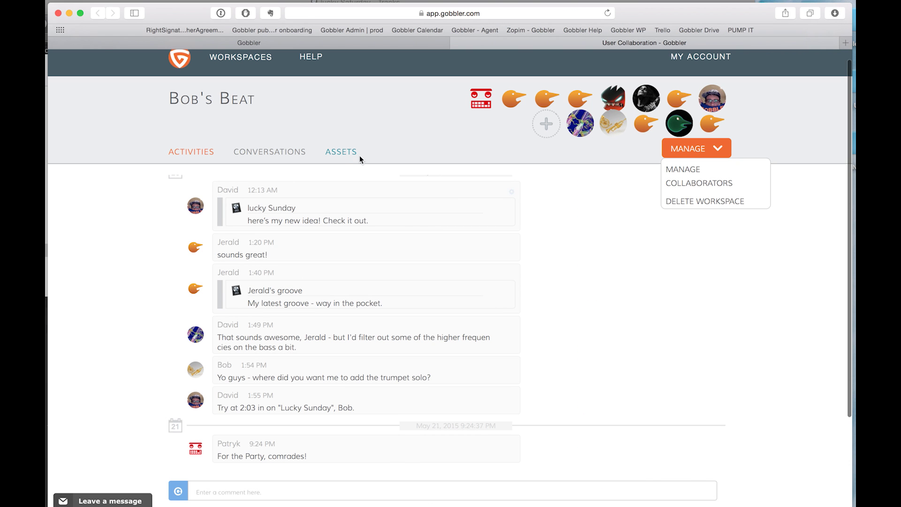
left_click(348, 156)
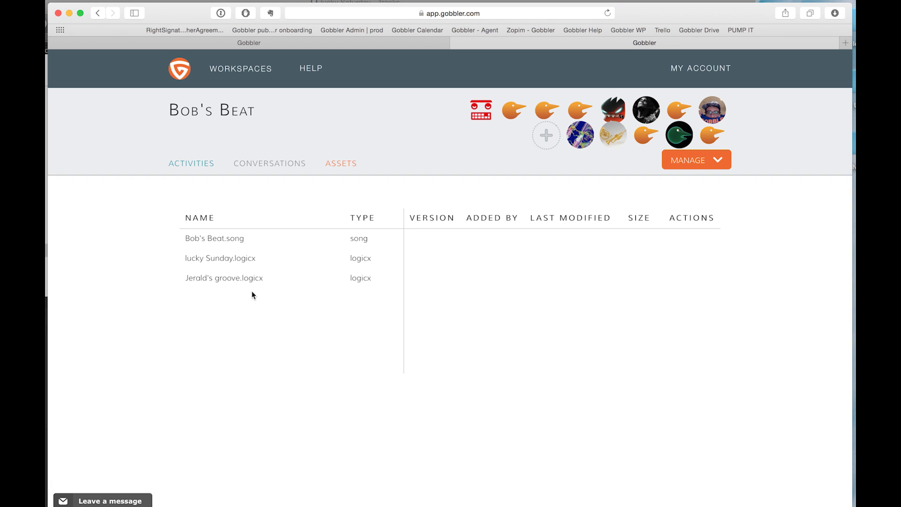
left_click(221, 242)
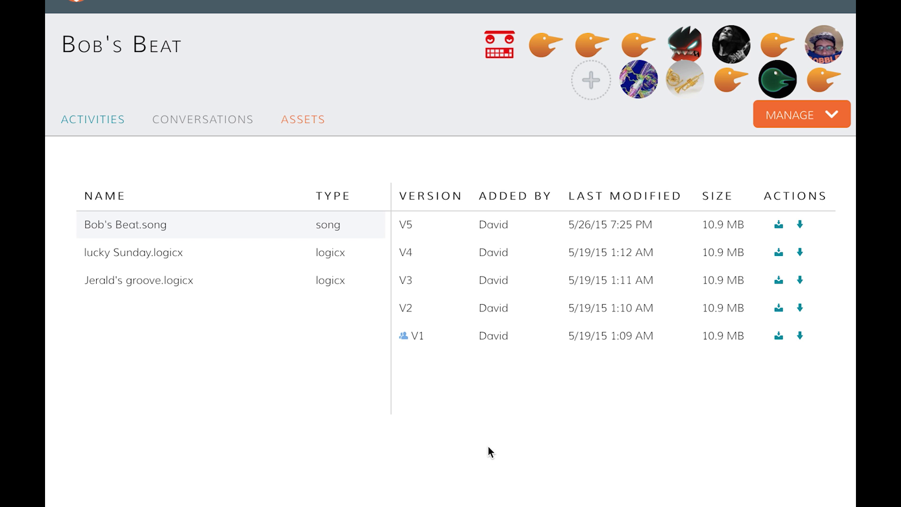
Check lucky Sunday and Jerald's groove versions, then start emailing a share of Jerald's groove.logicx.
left_click(161, 260)
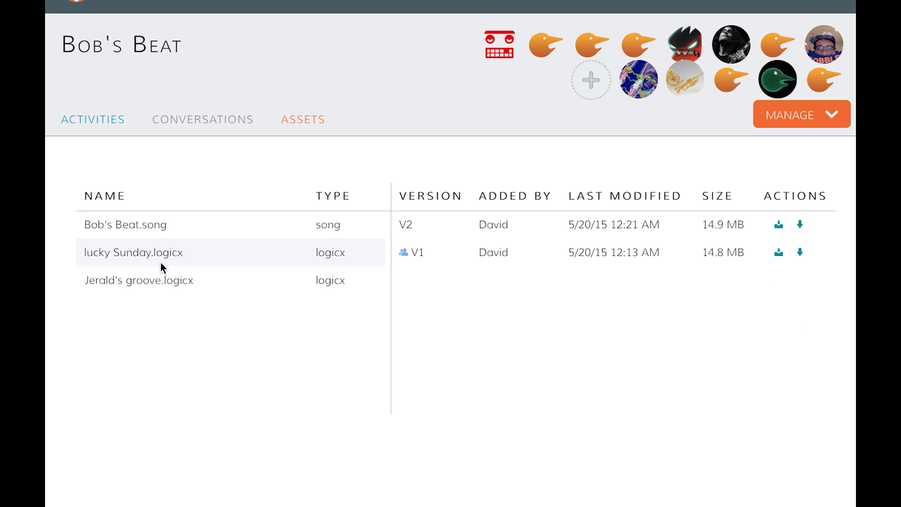
left_click(161, 280)
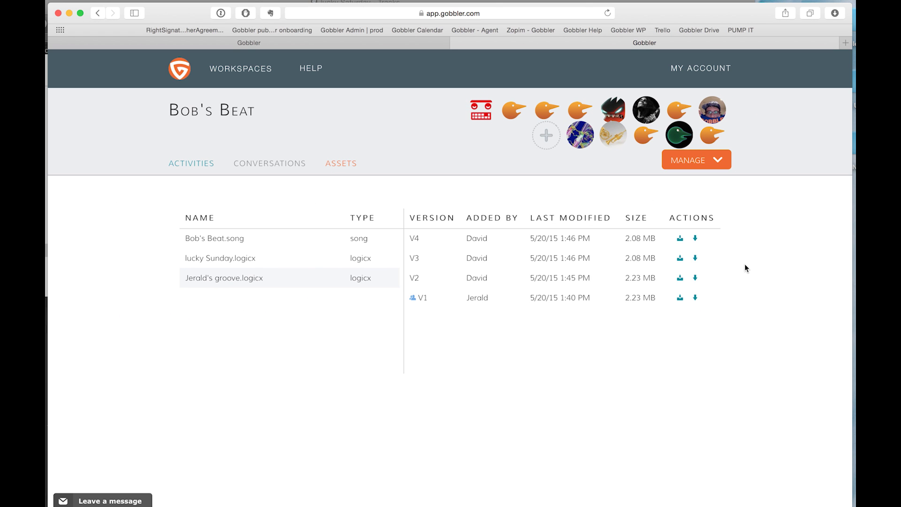
left_click(189, 165)
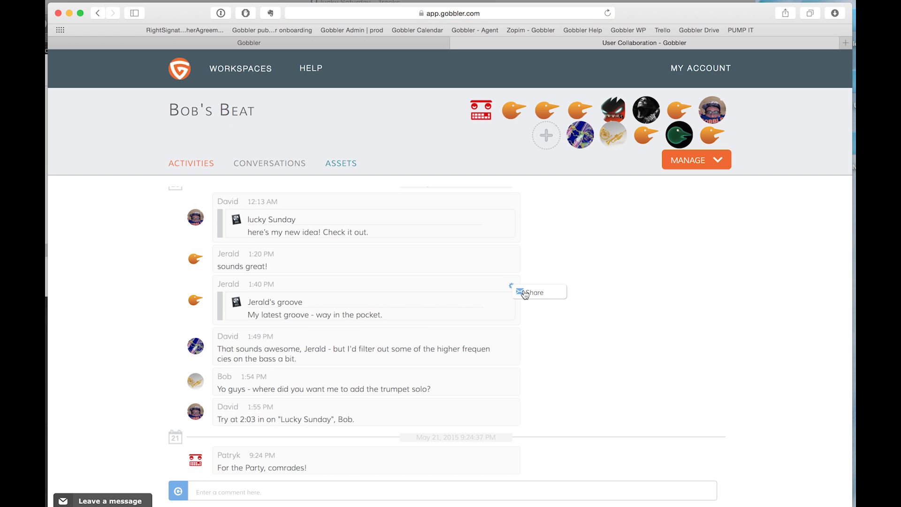
left_click(524, 295)
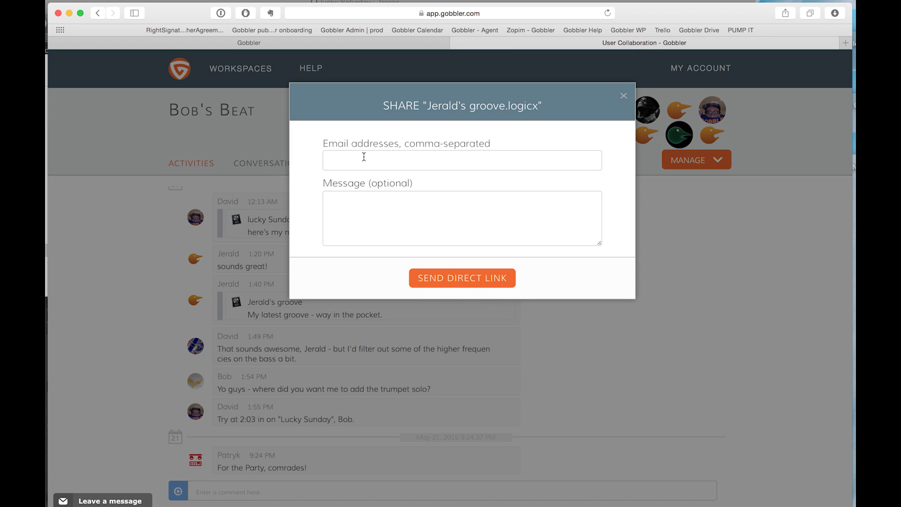
left_click(363, 157)
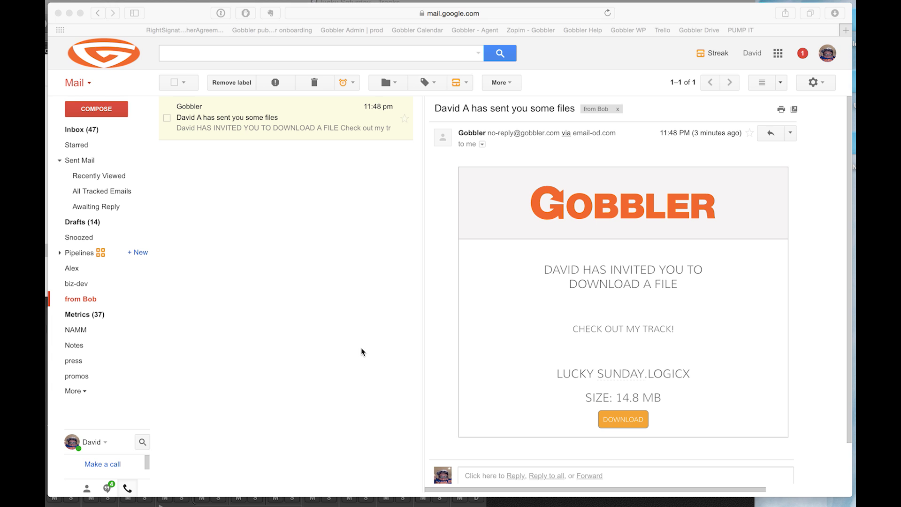
Download Lucky Sunday.logicx (14.8 MB) from the Gobbler invitation email.
left_click(620, 422)
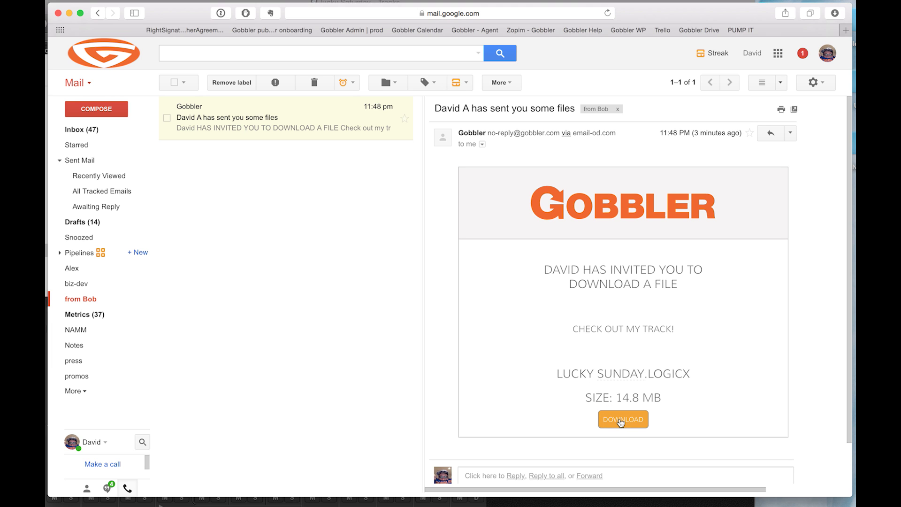